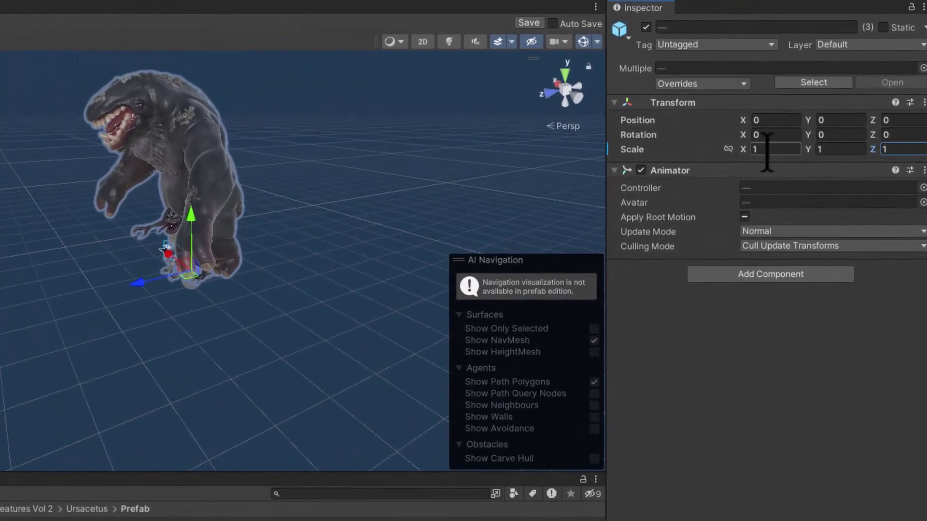
Step: Set the scale of the three selected creature prefabs to 0.2 on X, Y and Z
{"action": "left_click", "coordinate": [767, 149]}
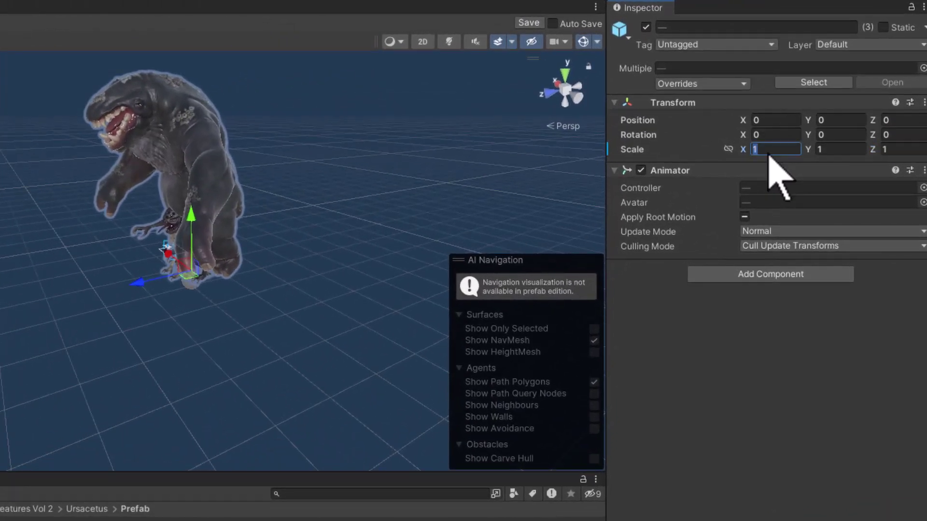
{"action": "type", "text": "0.2"}
{"action": "key", "text": "Tab"}
{"action": "type", "text": ".2."}
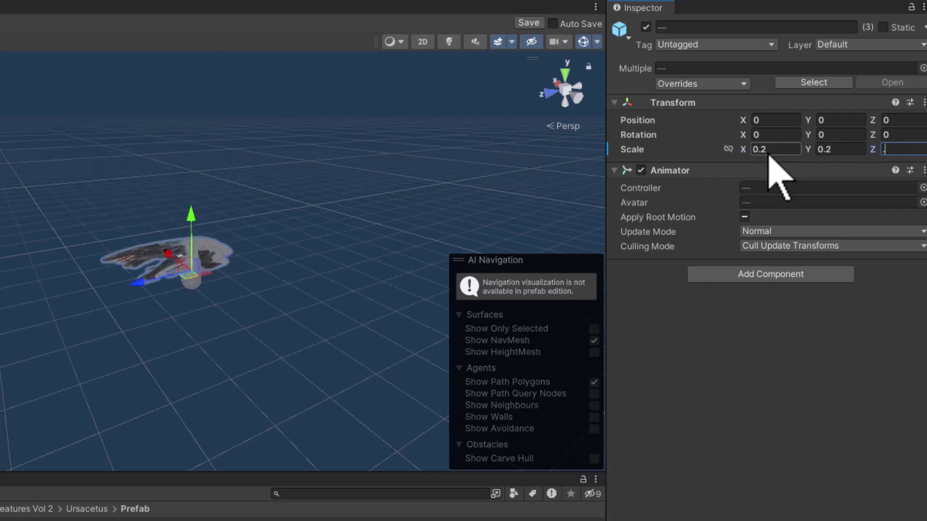
{"action": "type", "text": "2"}
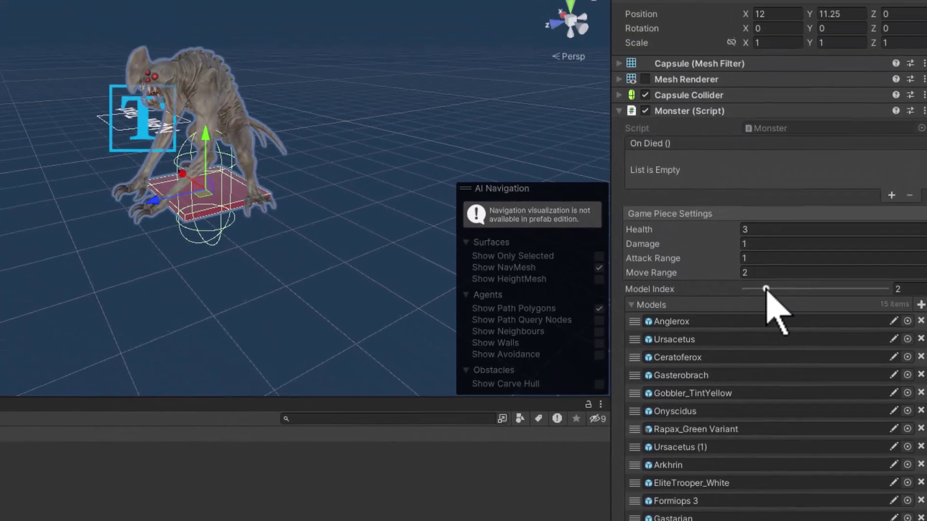
Step: Raise the monster's Model Index through its range to preview the other creature models
{"action": "left_click_drag", "start_coordinate": [766, 290], "coordinate": [904, 302]}
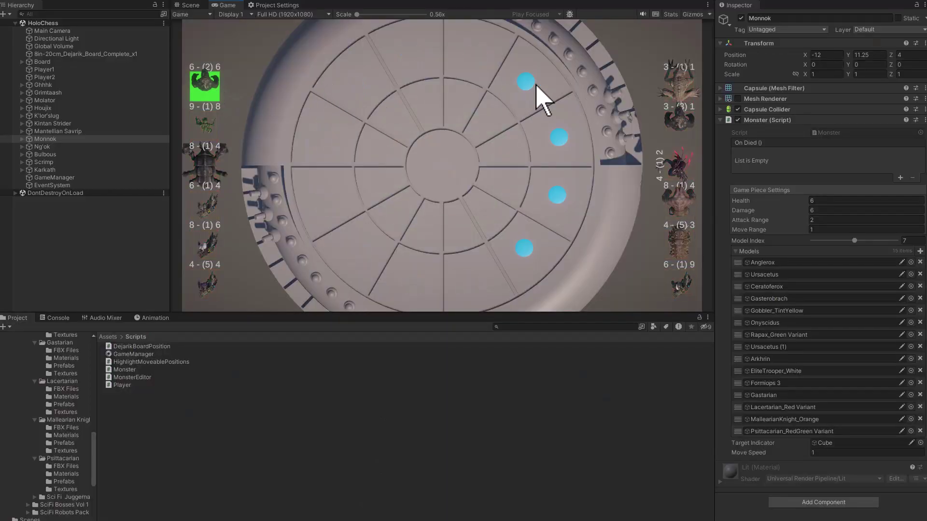
Step: Place the selected 6 - (2) 6 piece on the upper-right outer space, and the opponent's 3 - (3) 1 piece on the upper-left outer space
{"action": "left_click", "coordinate": [531, 85]}
{"action": "left_click", "coordinate": [682, 121]}
{"action": "left_click", "coordinate": [356, 89]}
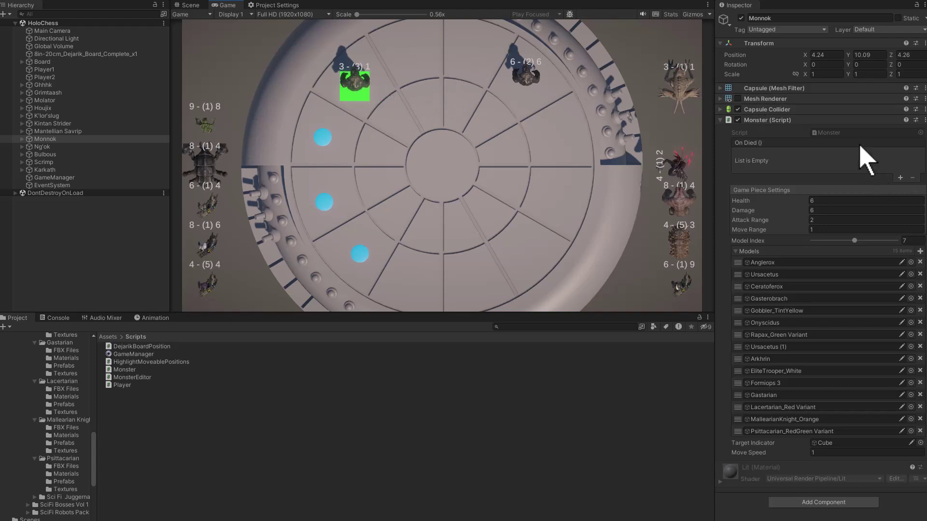
Step: Switch to Visual Studio and examine how ModelIndex is used in OnValidate and limited by its PropertyRange attribute in Monster.cs
{"action": "key", "text": "alt+Tab"}
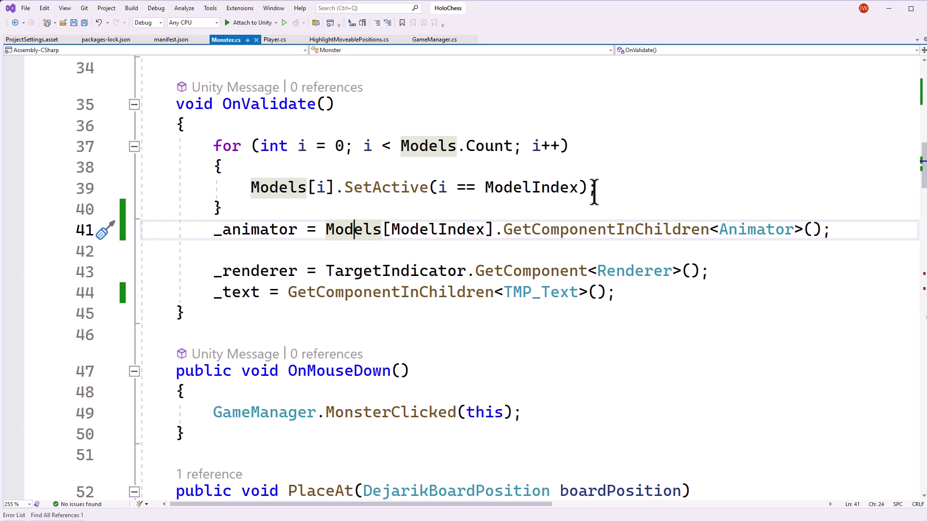
{"action": "left_click", "coordinate": [440, 228]}
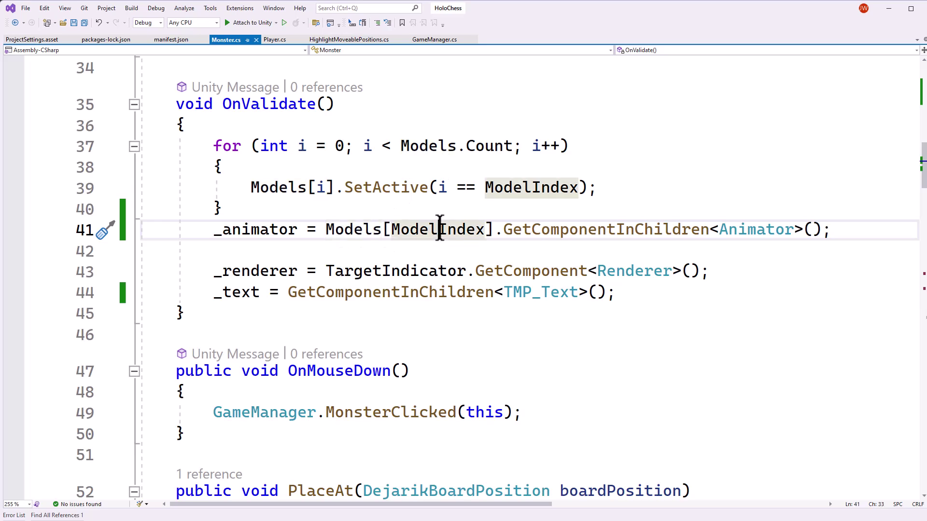
{"action": "key", "text": "F12"}
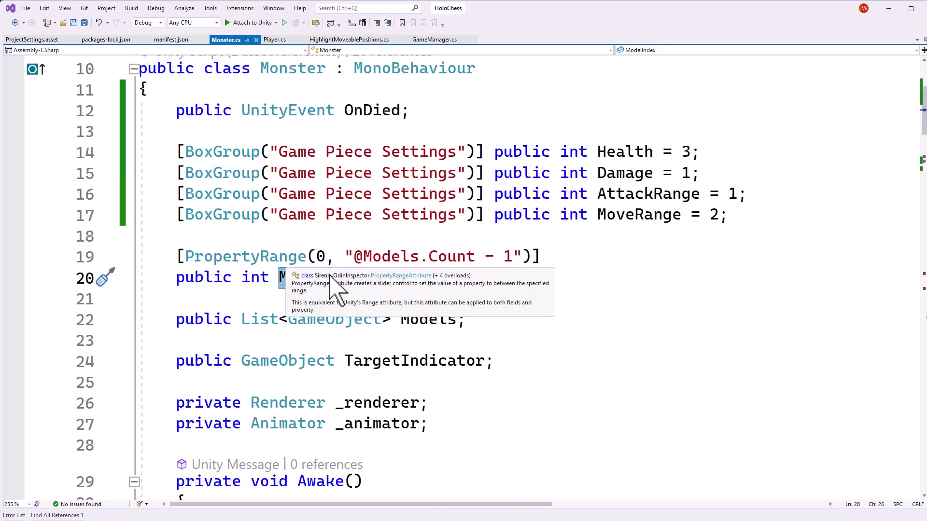
{"action": "left_click", "coordinate": [317, 256]}
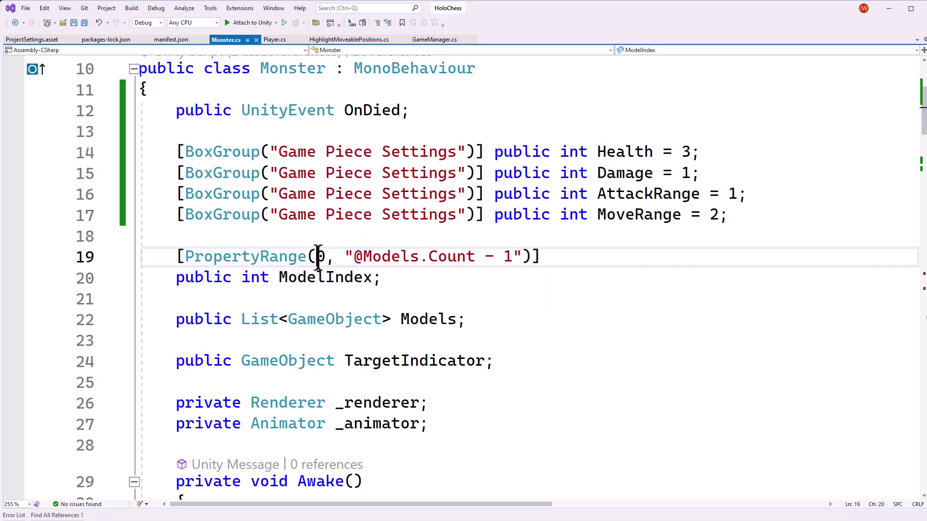
{"action": "left_click", "coordinate": [401, 277]}
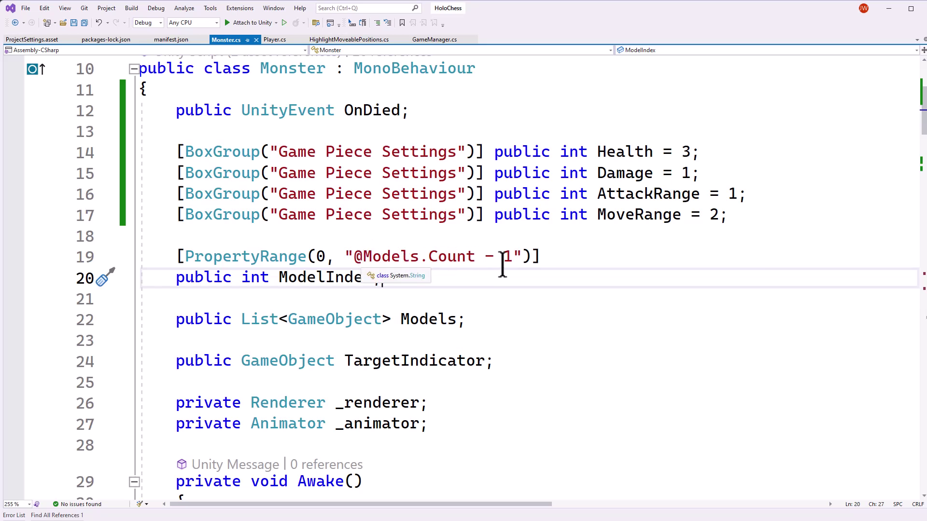
{"action": "left_click", "coordinate": [521, 289]}
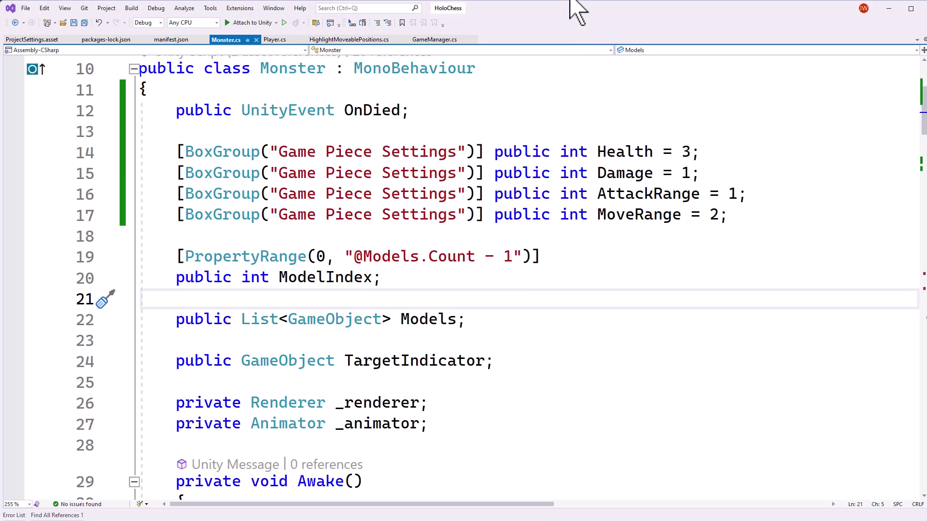
Step: Switch back to Unity and run Monnok's Model Index down to 0, then up to 14
{"action": "key", "text": "alt+Tab"}
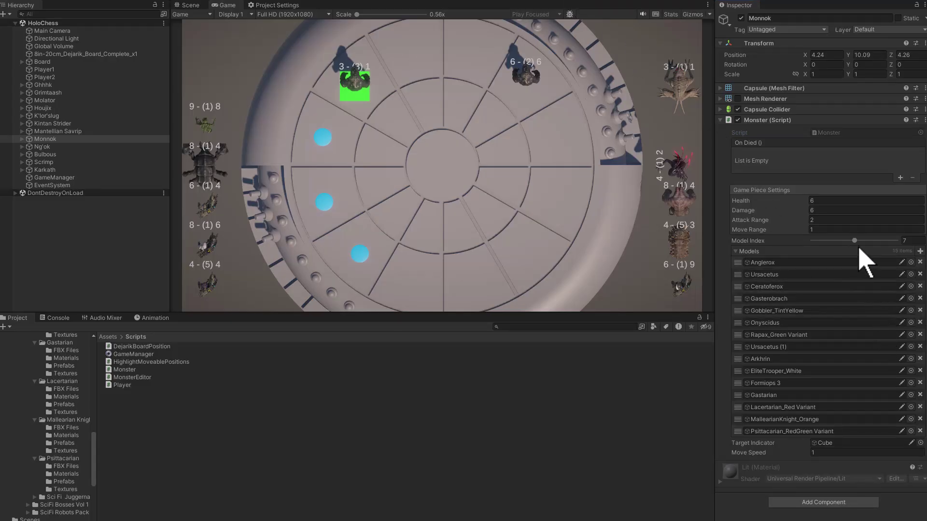
{"action": "left_click_drag", "start_coordinate": [858, 243], "coordinate": [778, 247]}
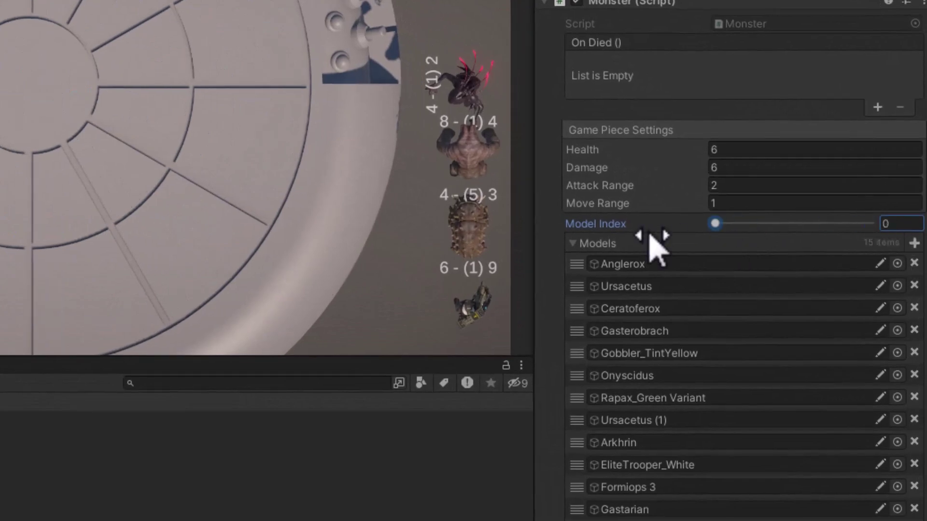
{"action": "left_click_drag", "start_coordinate": [652, 237], "coordinate": [919, 231]}
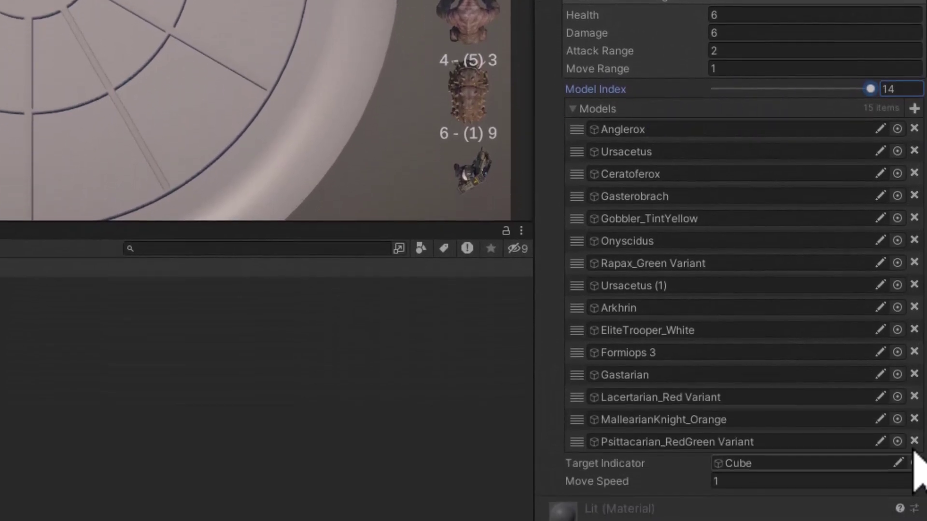
Step: Remove Psittacarian_RedGreen Variant from Monnok's Models list and check the upper end of the Model Index range
{"action": "left_click", "coordinate": [912, 440]}
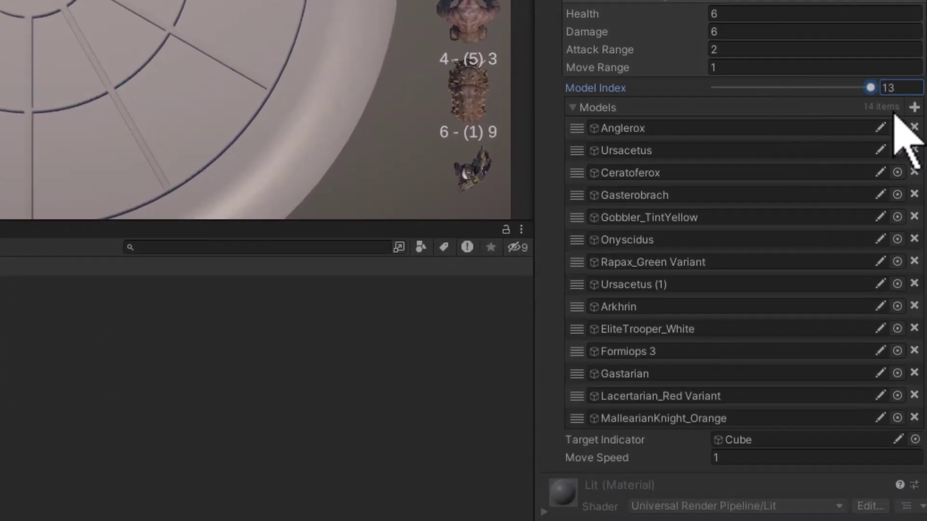
{"action": "left_click", "coordinate": [871, 88]}
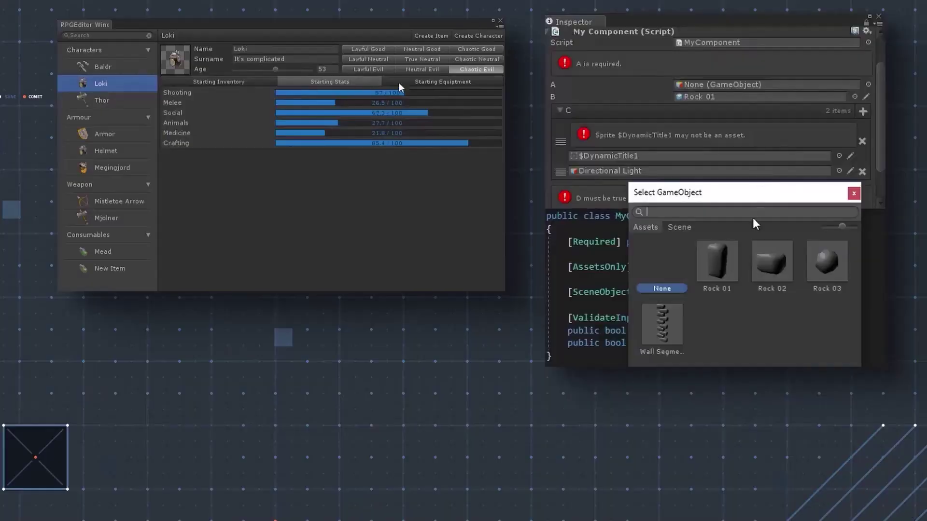
{"action": "left_click", "coordinate": [398, 82]}
{"action": "left_click", "coordinate": [718, 261]}
{"action": "left_click", "coordinate": [671, 253]}
{"action": "left_click", "coordinate": [720, 255]}
{"action": "left_click", "coordinate": [671, 255]}
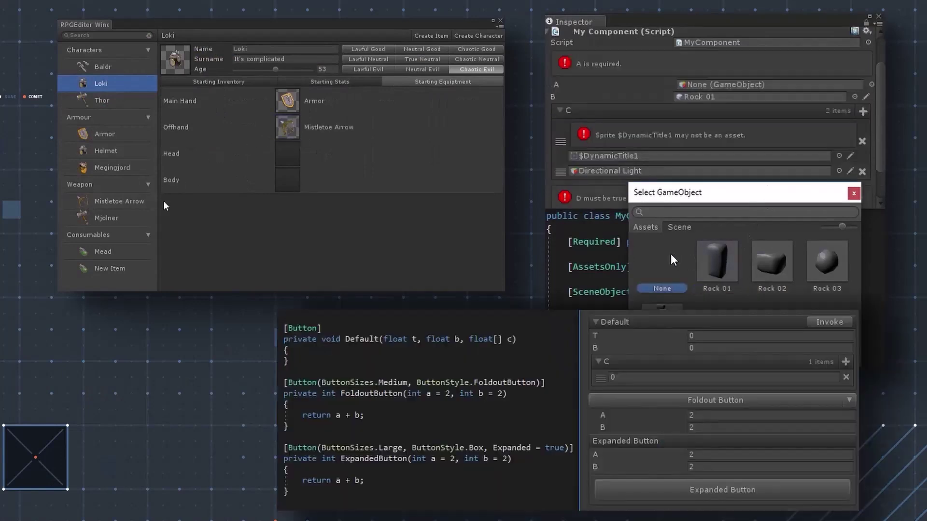
{"action": "left_click", "coordinate": [124, 202]}
{"action": "left_click", "coordinate": [854, 193]}
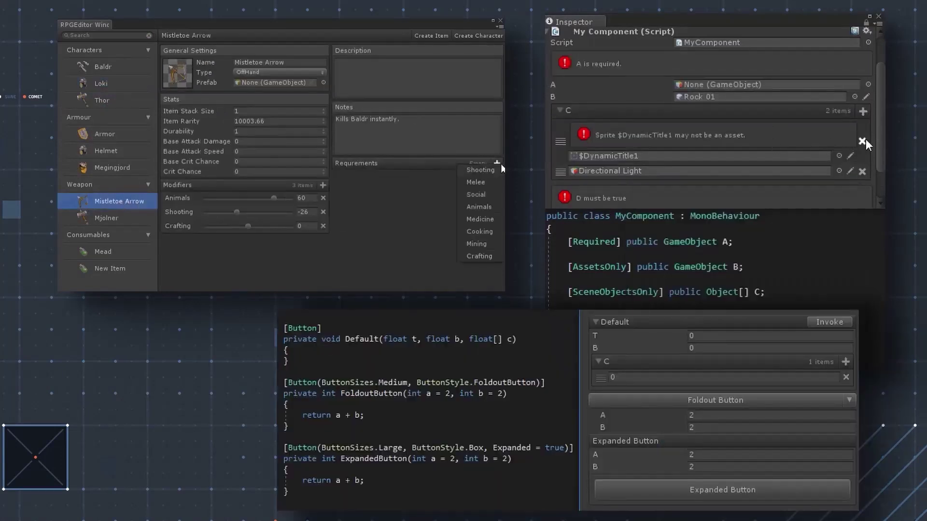
{"action": "left_click", "coordinate": [862, 141]}
{"action": "left_click", "coordinate": [479, 219]}
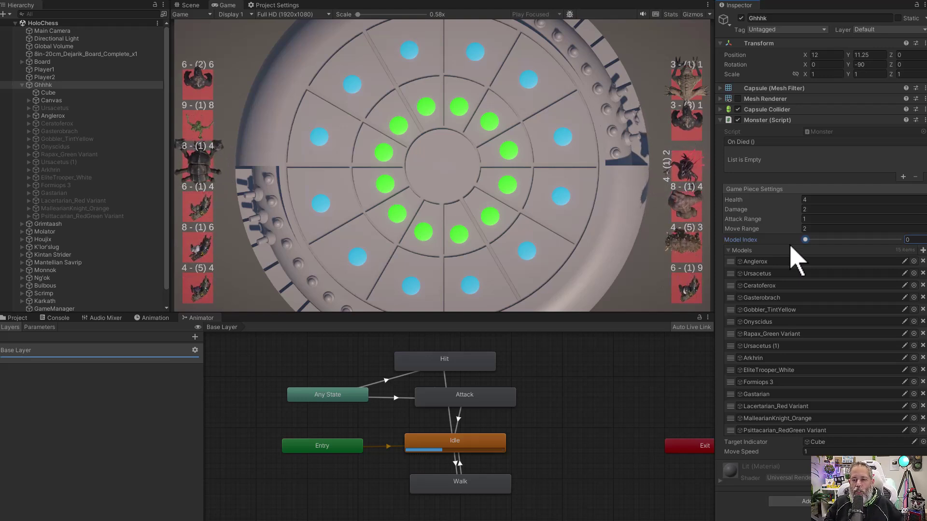
Step: Place the 4 - (1) 2 Ghhhk piece on the upper-right outer-ring space of the board
{"action": "left_click", "coordinate": [688, 170]}
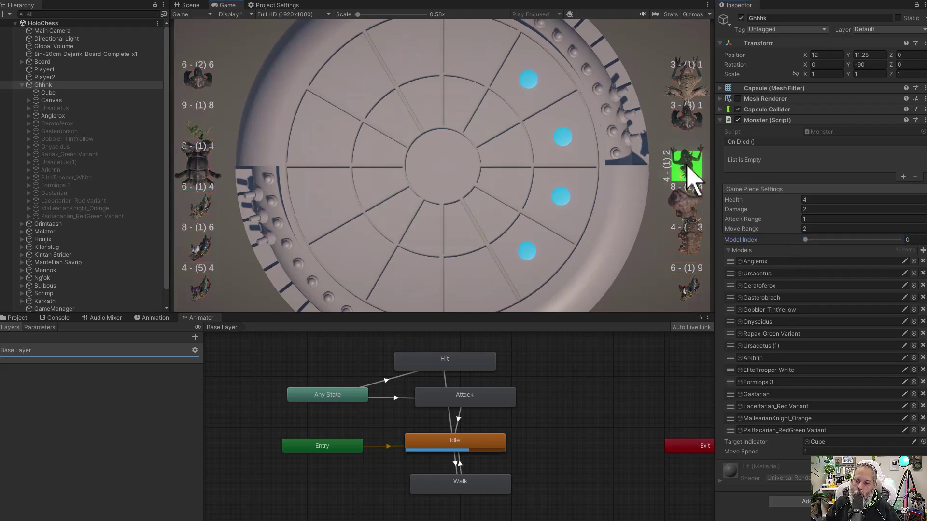
{"action": "left_click", "coordinate": [525, 83]}
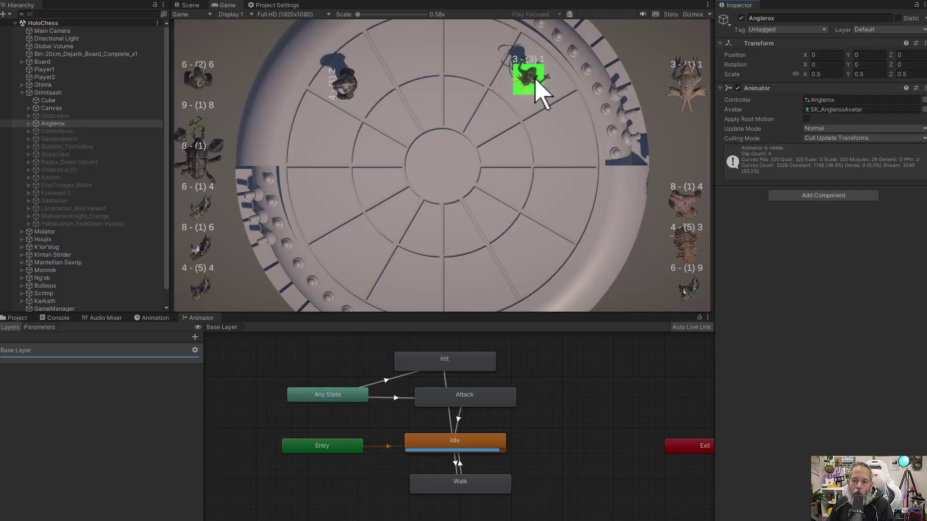
Step: Move the 3 - (3) 1 Grimtaash piece along the outer ring to the space beside the enemy piece and attack that enemy
{"action": "left_click", "coordinate": [533, 80]}
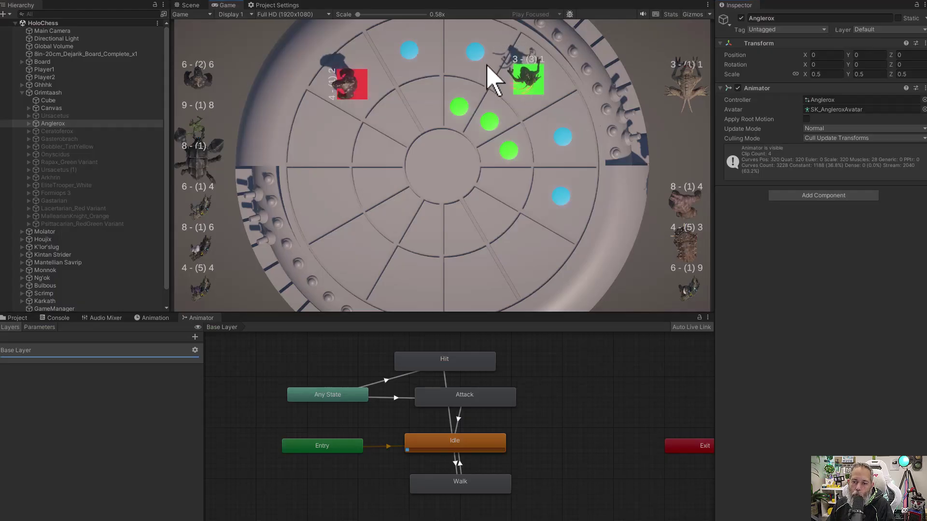
{"action": "left_click", "coordinate": [412, 51]}
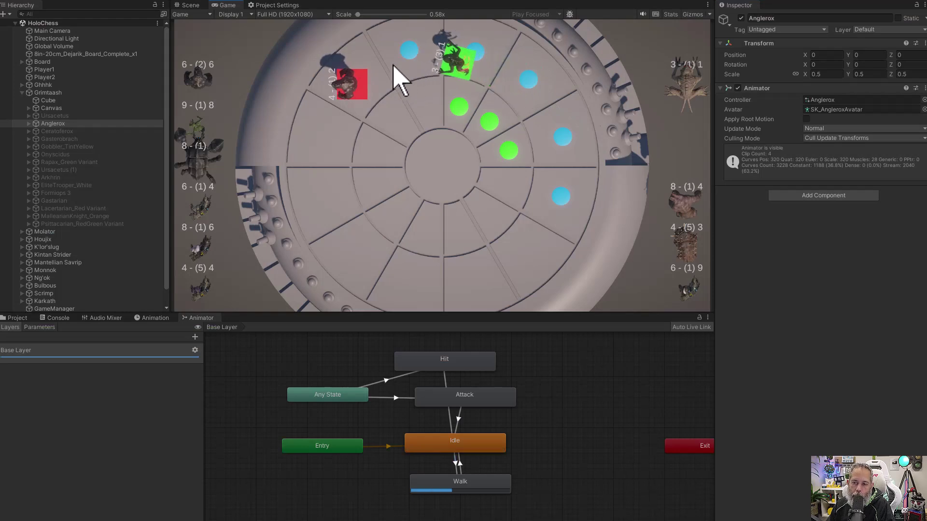
{"action": "left_click", "coordinate": [347, 86]}
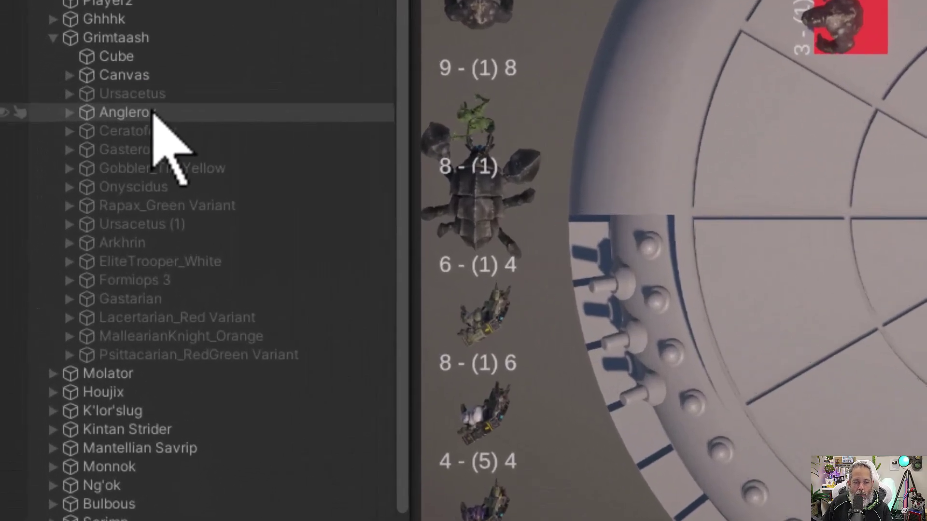
Step: Inspect Grimtaash and its Anglerox model, and open the Anglerox animator override controller
{"action": "left_click", "coordinate": [101, 117]}
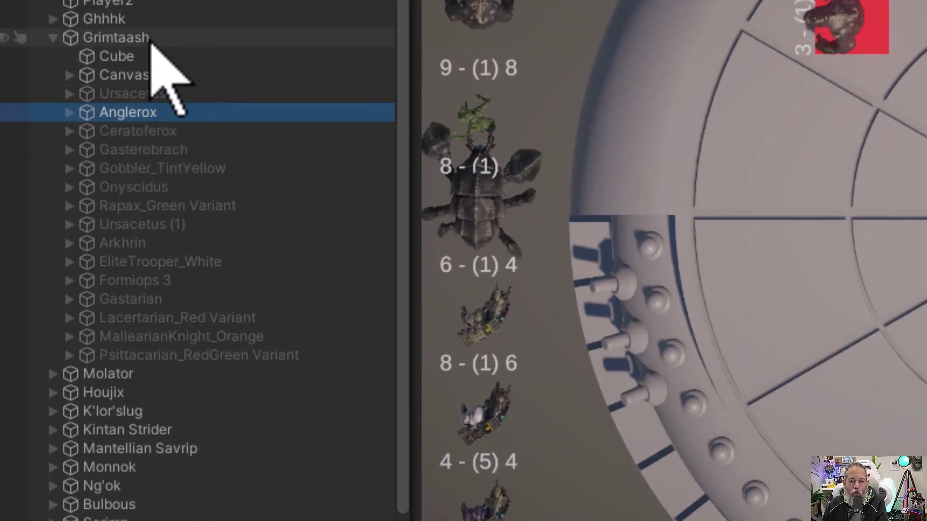
{"action": "left_click", "coordinate": [123, 39]}
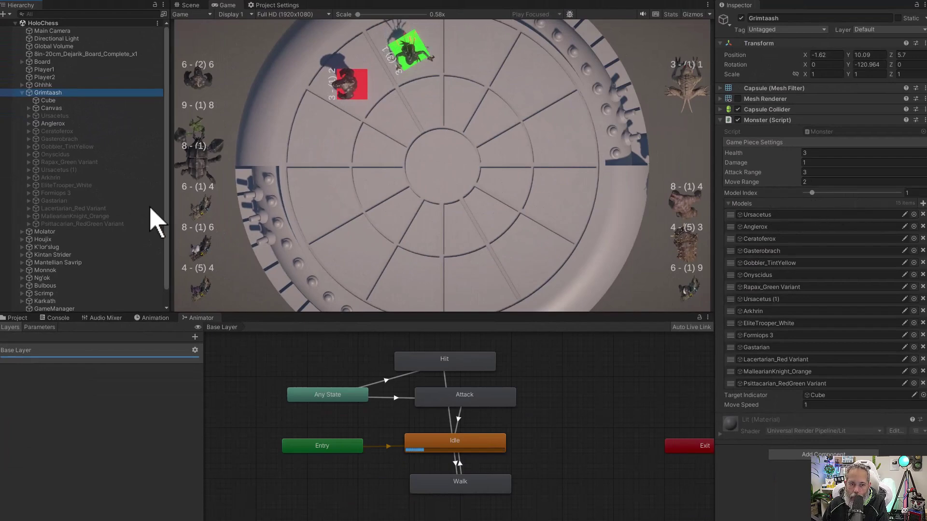
{"action": "left_click", "coordinate": [77, 124]}
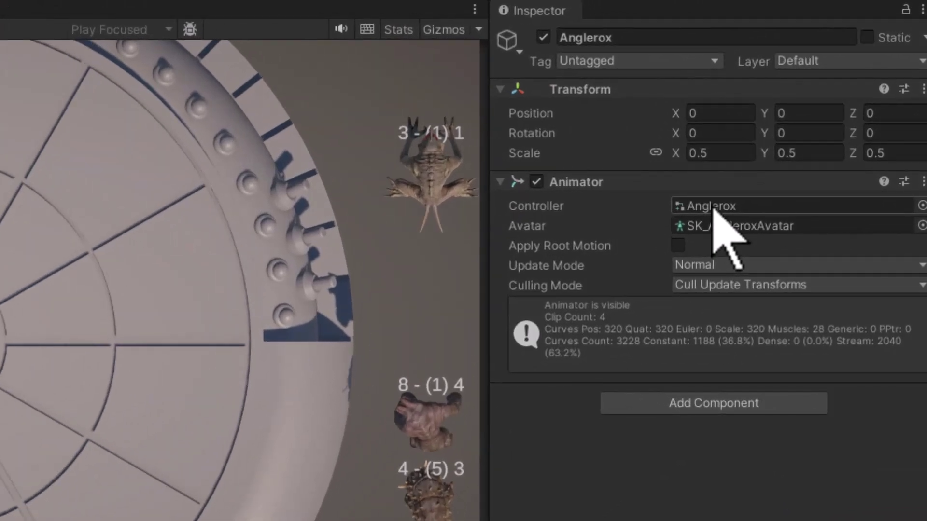
{"action": "double_click", "coordinate": [713, 208]}
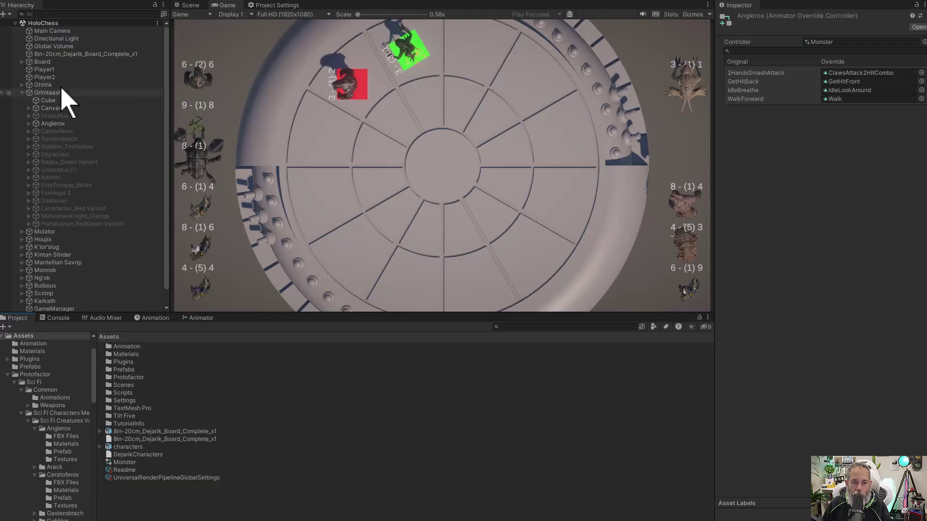
Step: Select the Ursacetus model under Ghhhk and frame it in the Scene view
{"action": "left_click", "coordinate": [54, 87]}
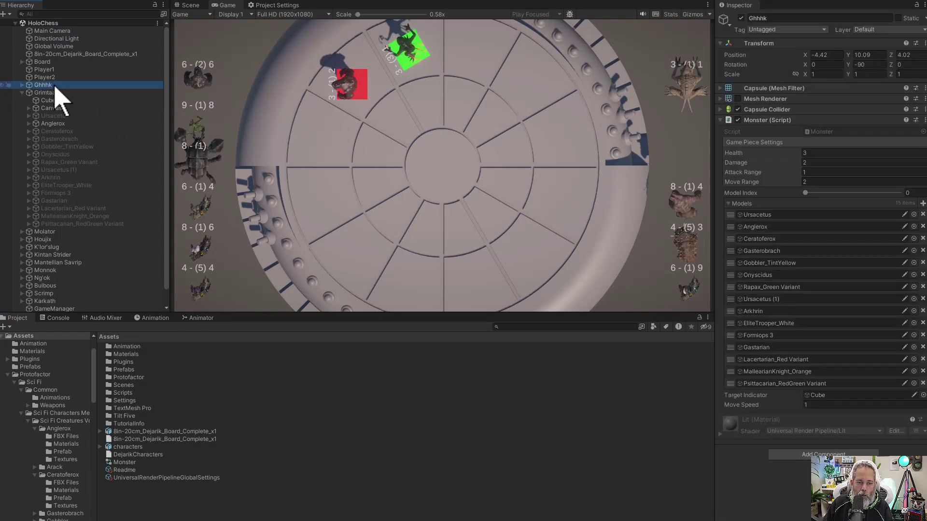
{"action": "key", "text": "Right"}
{"action": "key", "text": "Down"}
{"action": "key", "text": "Down"}
{"action": "key", "text": "Down"}
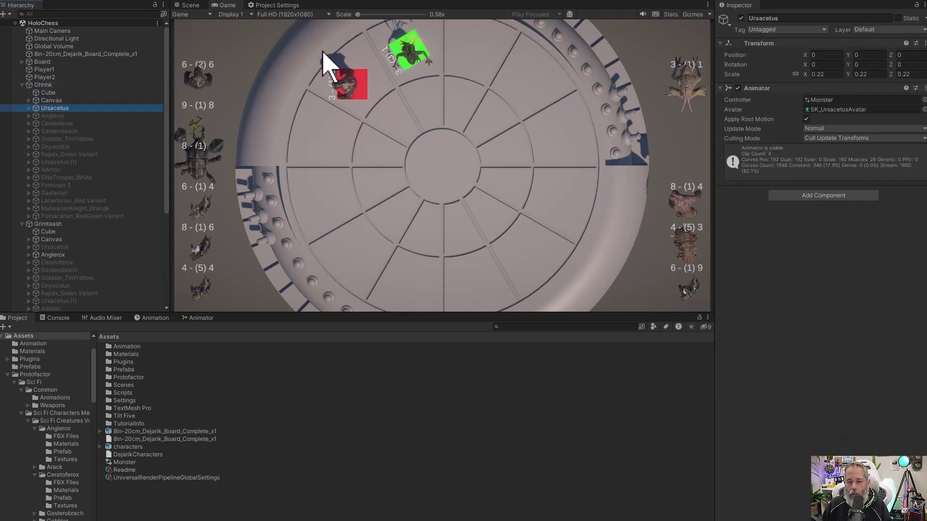
{"action": "left_click", "coordinate": [187, 5]}
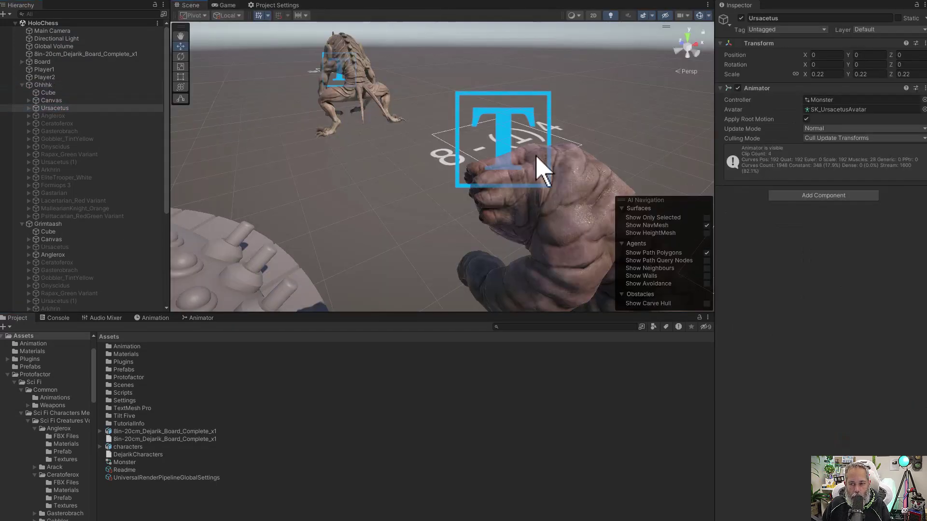
{"action": "double_click", "coordinate": [97, 108]}
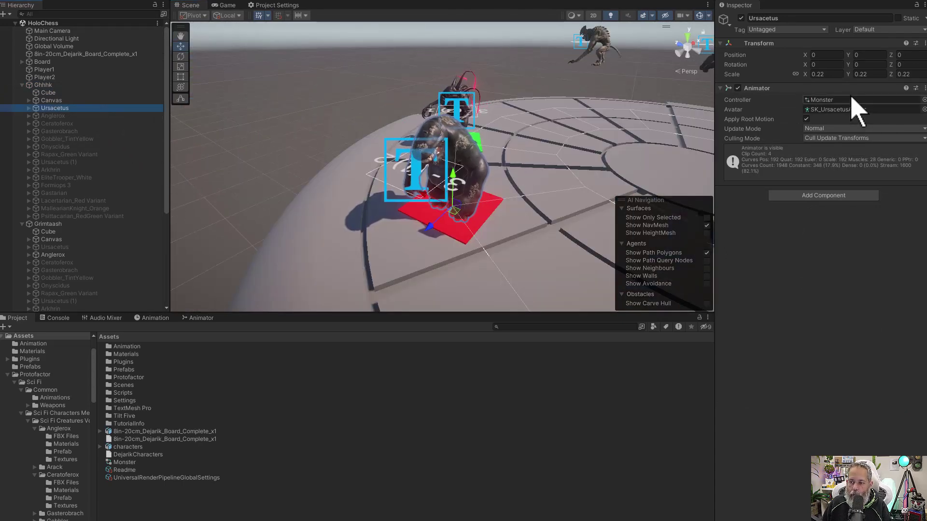
Step: Show the Animator parameters for Ursacetus and turn on Walk to preview the walking animation
{"action": "left_click", "coordinate": [201, 318]}
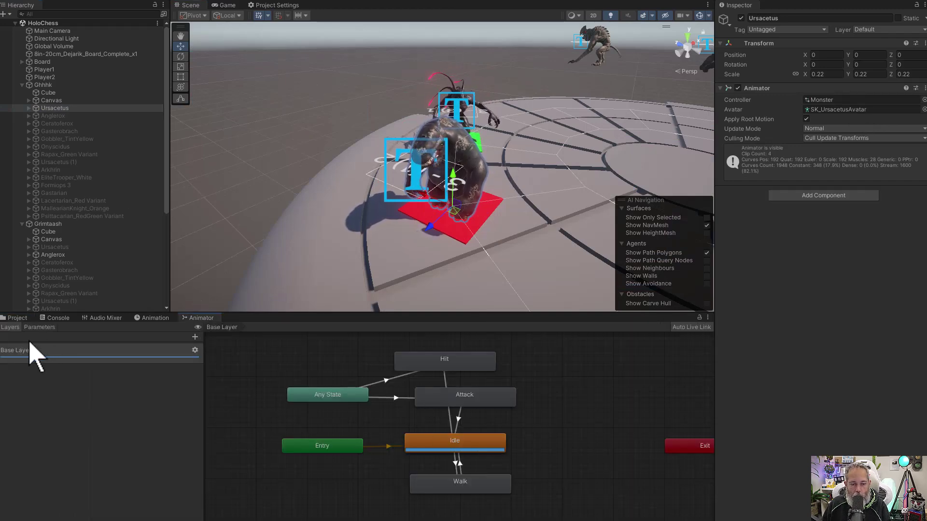
{"action": "left_click", "coordinate": [40, 327]}
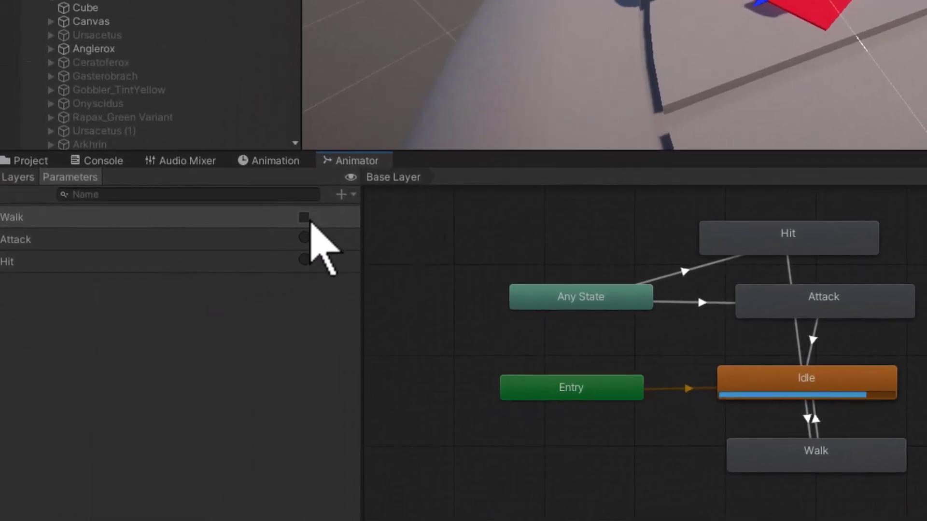
{"action": "left_click", "coordinate": [304, 217]}
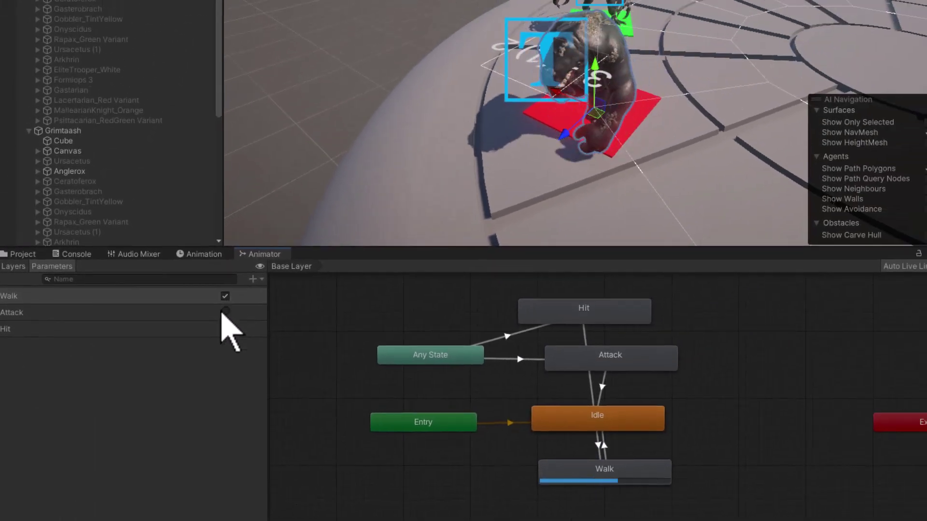
Step: Fire the Attack and Hit triggers on the Ursacetus Animator to preview its attack and hit animations
{"action": "left_click", "coordinate": [225, 311]}
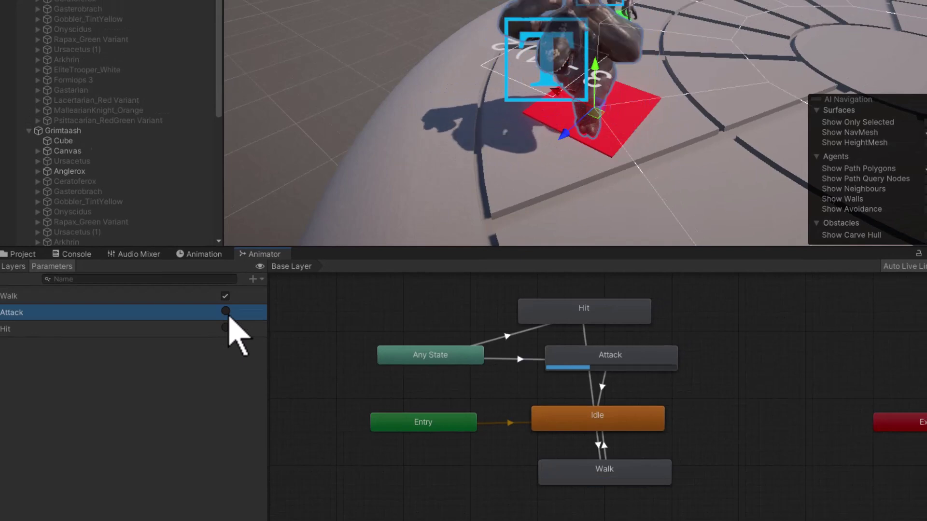
{"action": "left_click", "coordinate": [224, 327]}
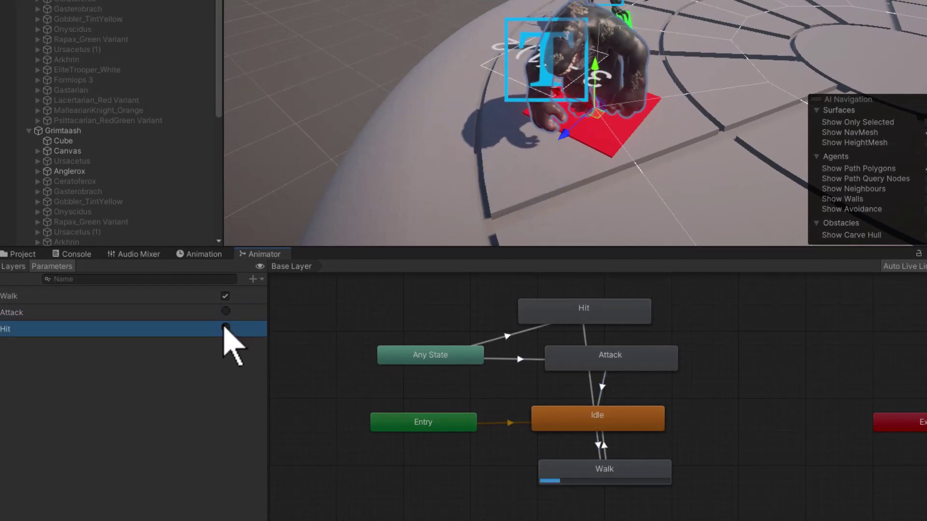
{"action": "left_click", "coordinate": [224, 328]}
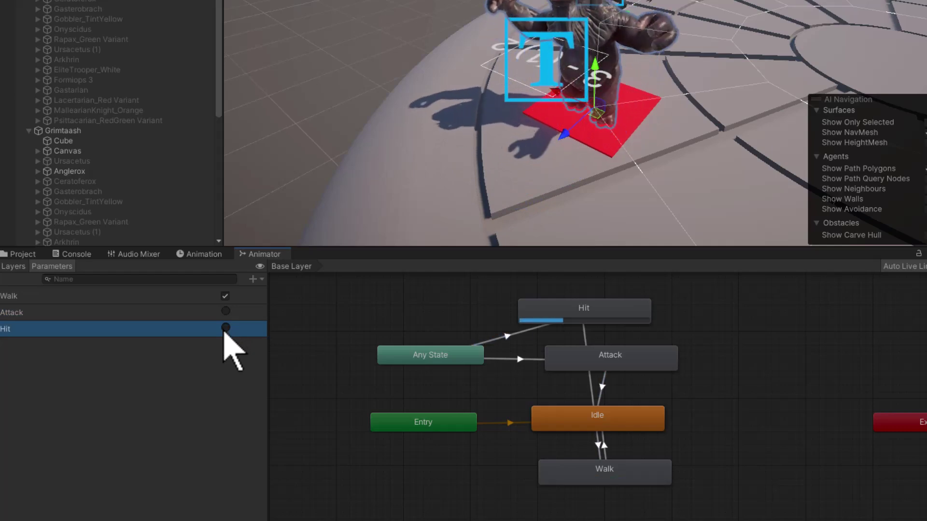
Step: Exit play mode and create an Animator Override Controller named Gobbler in the Assets Animation folder
{"action": "left_click", "coordinate": [23, 254]}
{"action": "key", "text": "ctrl+p"}
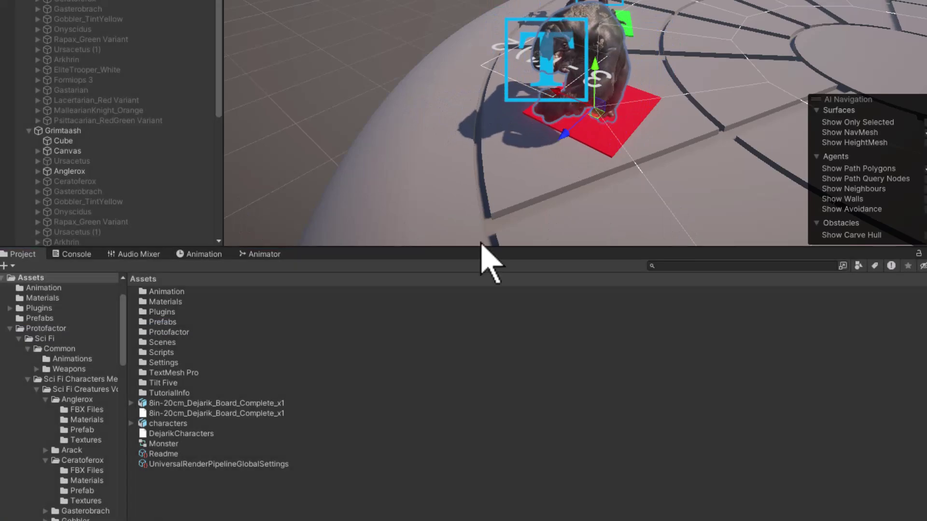
{"action": "double_click", "coordinate": [166, 291]}
{"action": "right_click", "coordinate": [165, 328]}
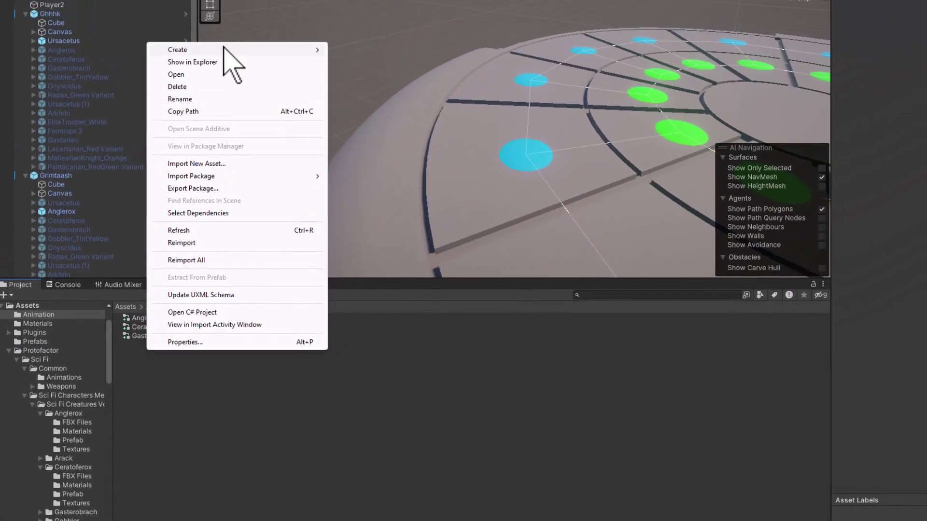
{"action": "mouse_move", "coordinate": [297, 46]}
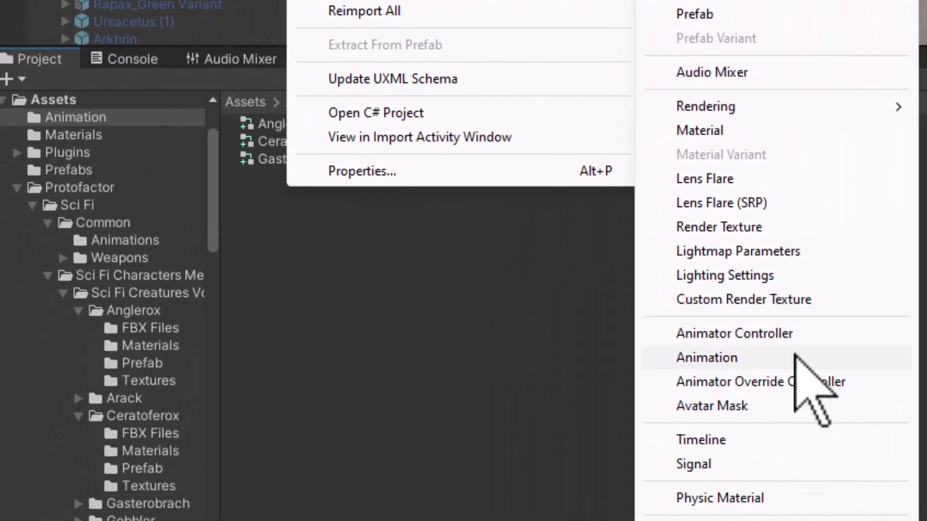
{"action": "left_click", "coordinate": [788, 379]}
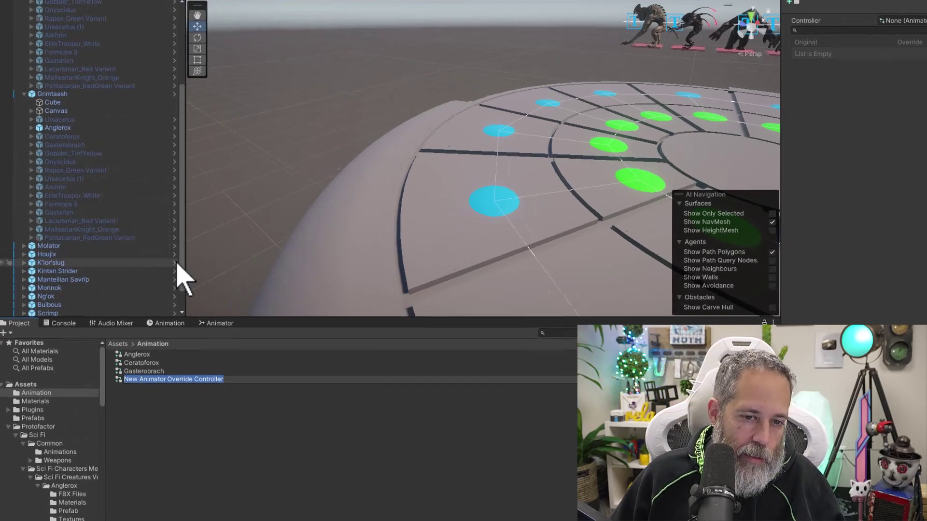
{"action": "type", "text": "Gobbler"}
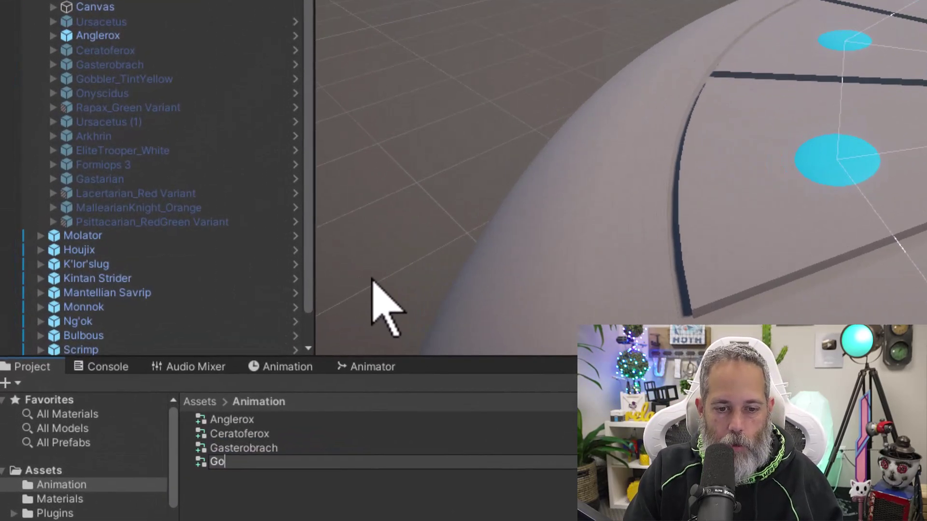
{"action": "key", "text": "Return"}
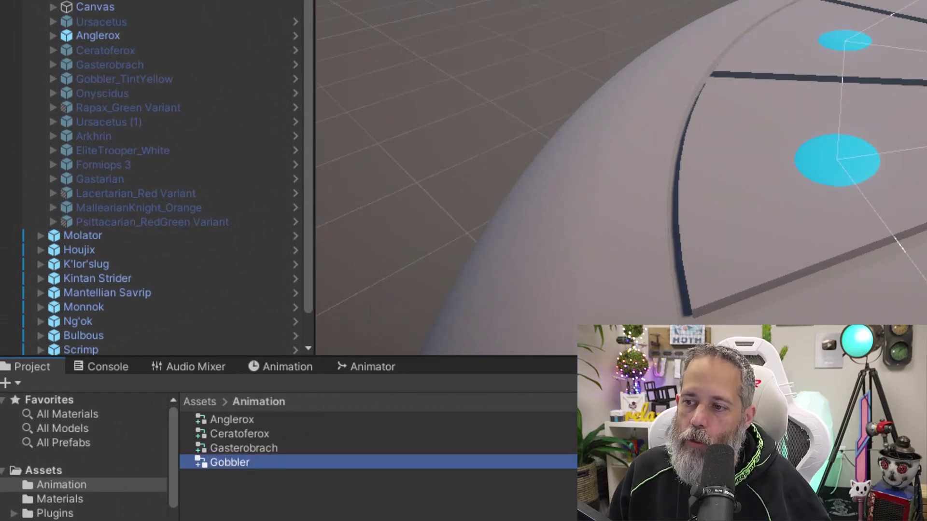
Step: Assign the Monster animator controller as the base controller of the Gobbler override controller
{"action": "left_click", "coordinate": [738, 31]}
{"action": "left_click_drag", "start_coordinate": [738, 31], "coordinate": [337, 171]}
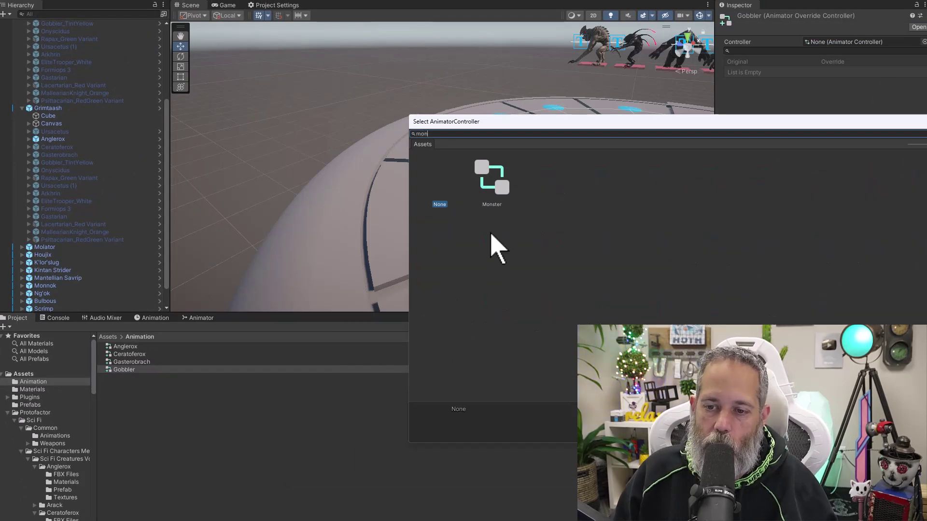
{"action": "left_click", "coordinate": [474, 200]}
{"action": "double_click", "coordinate": [493, 201]}
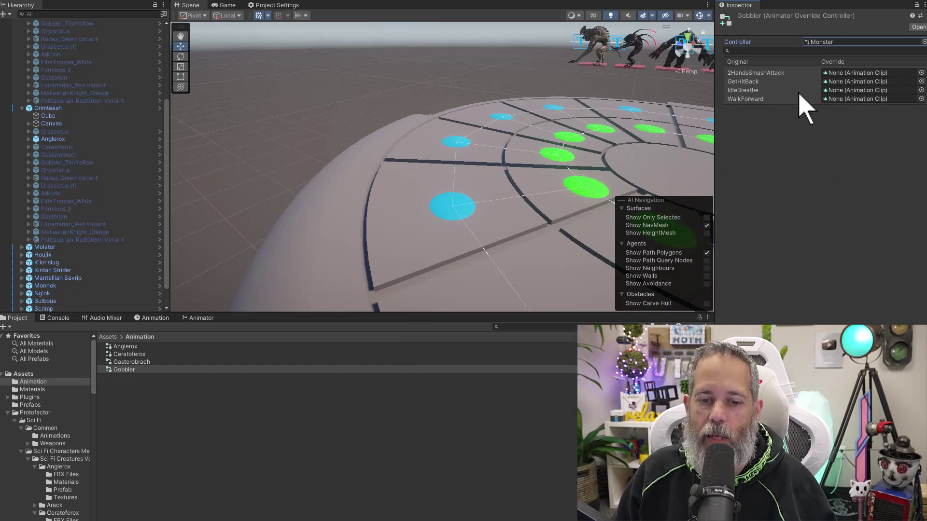
Step: Override the GetHitBack clip with the GetHitFront animation from Gobbler's FBX Files folder
{"action": "scroll", "coordinate": [41, 504], "scroll_direction": "down", "scroll_amount": 6}
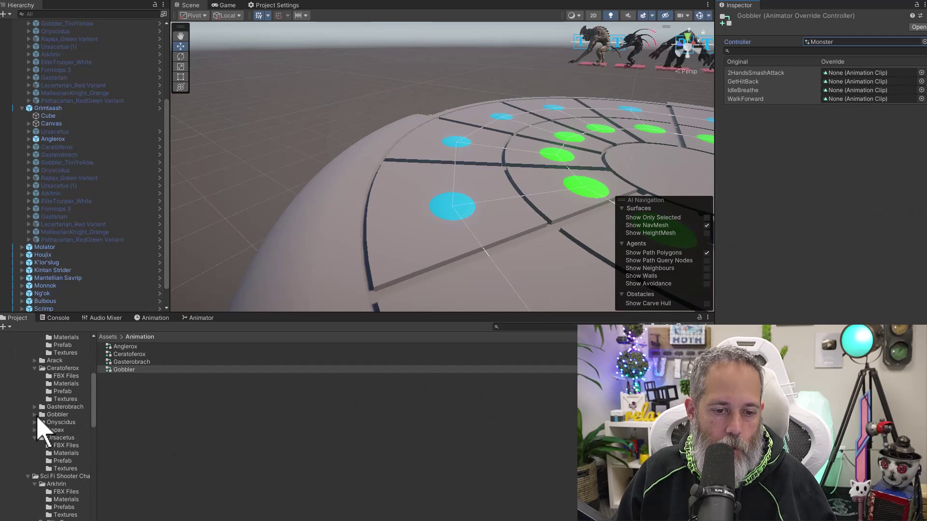
{"action": "left_click", "coordinate": [35, 415]}
{"action": "left_click", "coordinate": [48, 424]}
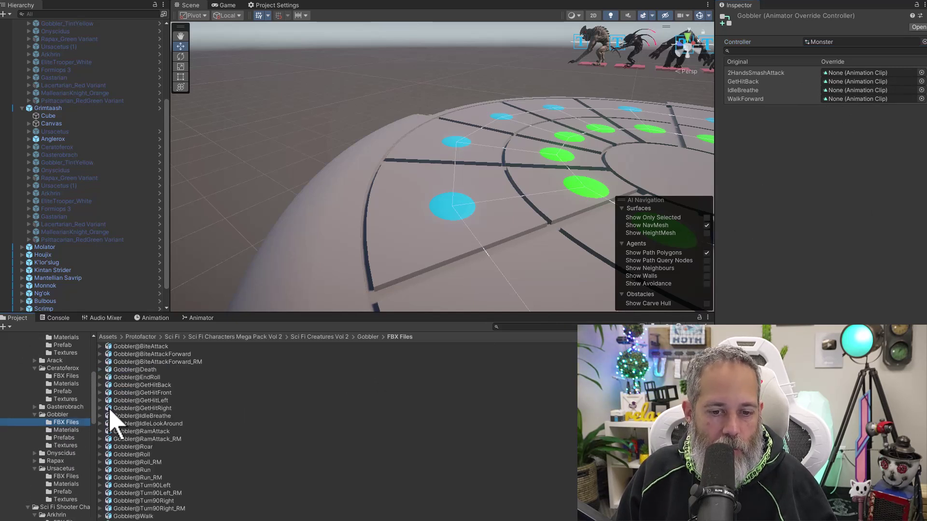
{"action": "left_click", "coordinate": [101, 393]}
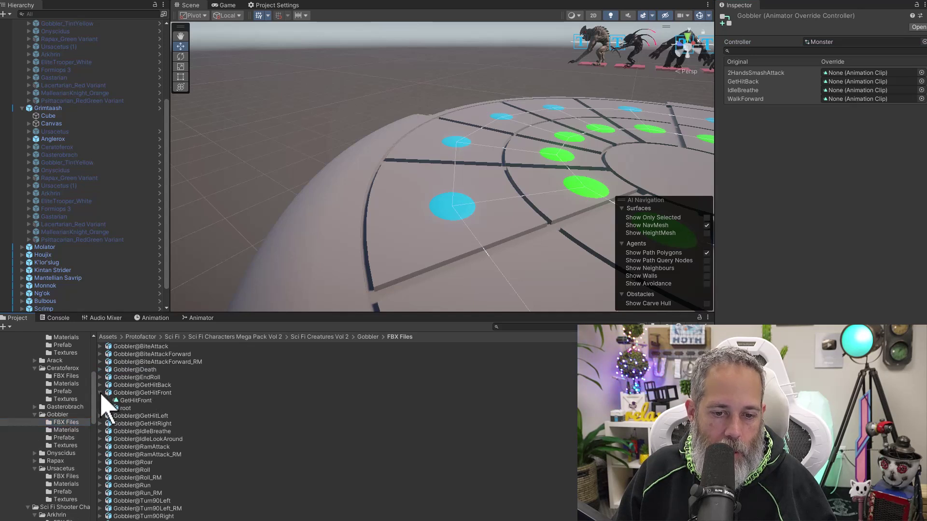
{"action": "left_click_drag", "start_coordinate": [121, 410], "coordinate": [862, 78]}
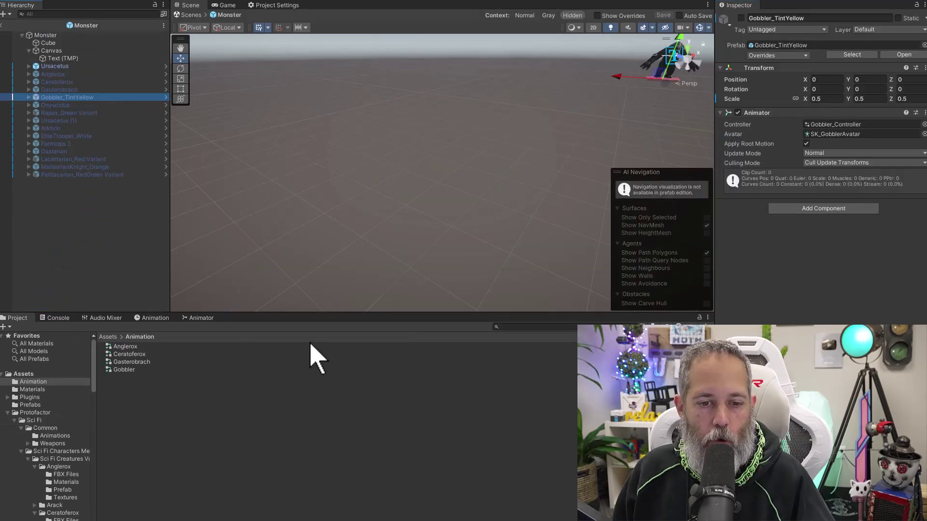
Step: Set the Gobbler_TintYellow Animator's controller to the Gobbler override in the Monster prefab, then save and return to the HoloChess scene
{"action": "left_click_drag", "start_coordinate": [110, 370], "coordinate": [836, 125]}
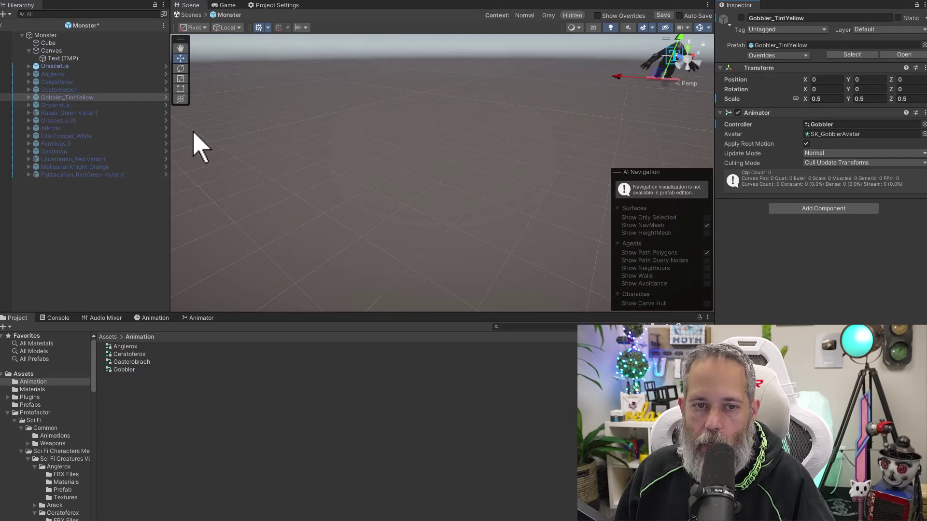
{"action": "left_click", "coordinate": [4, 27]}
{"action": "key", "text": "Return"}
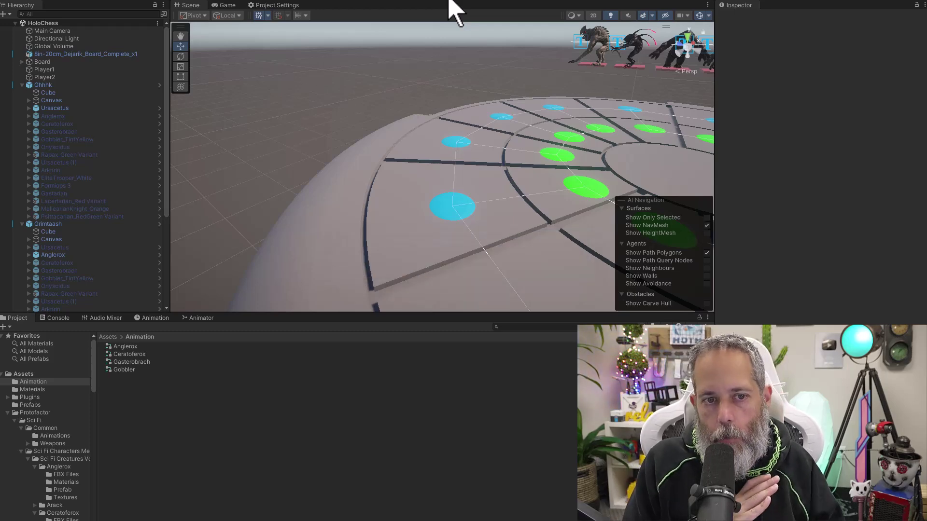
Step: Start the game and place the 4 - (5) 3 K'lor'slug piece and the 3 - (3) 1 piece on separate outer-ring spaces
{"action": "left_click", "coordinate": [449, 1]}
{"action": "left_click", "coordinate": [688, 249]}
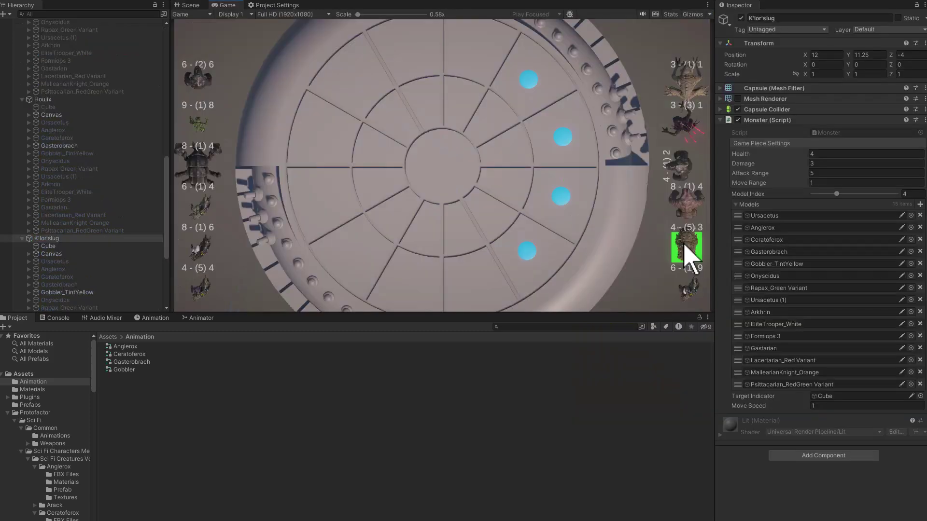
{"action": "left_click", "coordinate": [528, 79]}
{"action": "left_click", "coordinate": [687, 131]}
{"action": "left_click", "coordinate": [352, 84]}
Step: Move K'lor'slug one space along the outer ring toward the 3 - (3) 1 piece and attack that piece
{"action": "left_click", "coordinate": [530, 89]}
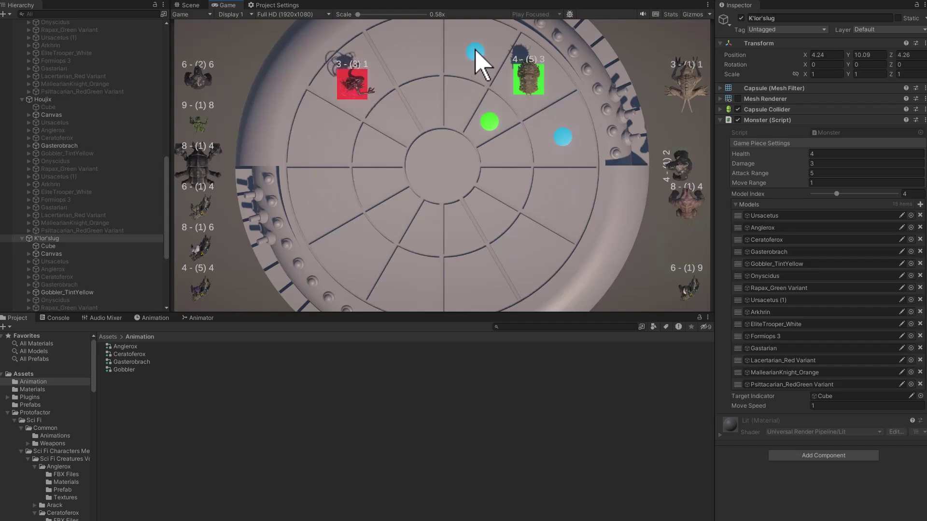
{"action": "left_click", "coordinate": [476, 53]}
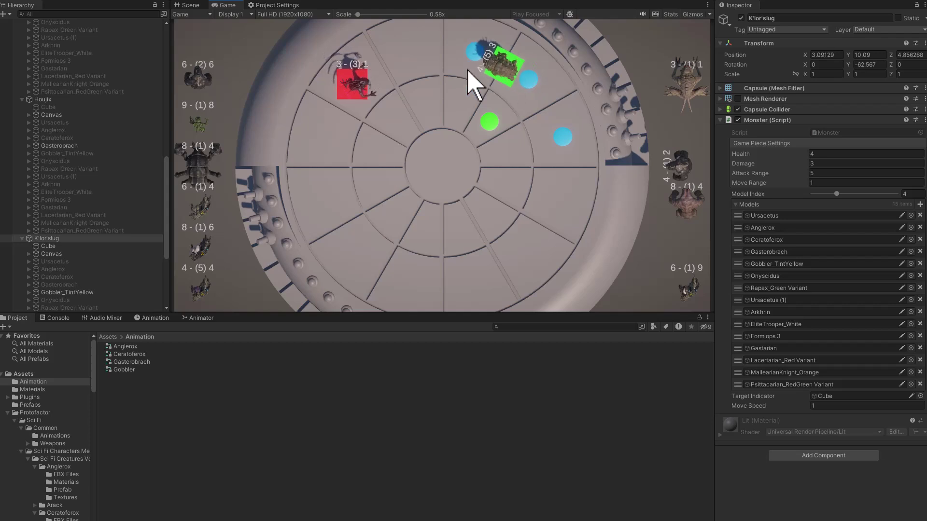
{"action": "left_click", "coordinate": [359, 90]}
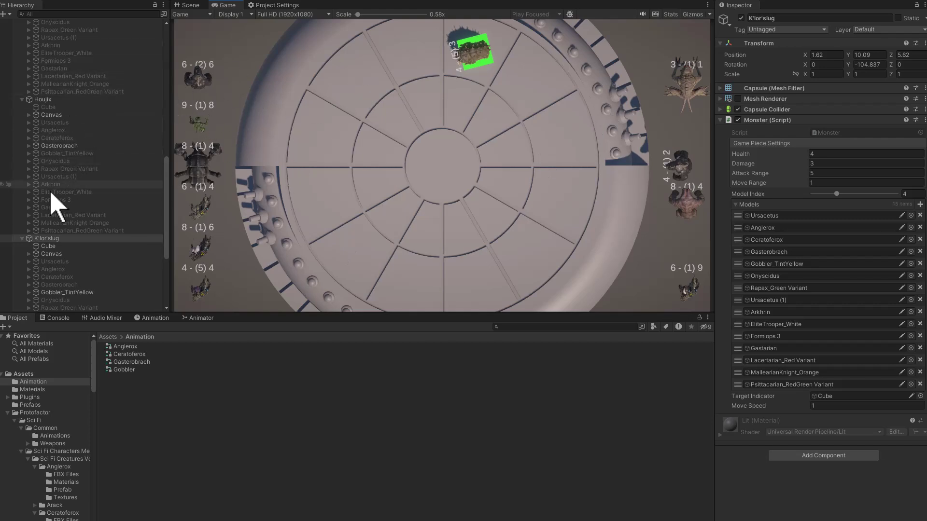
{"action": "scroll", "coordinate": [90, 152], "scroll_direction": "up", "scroll_amount": 8}
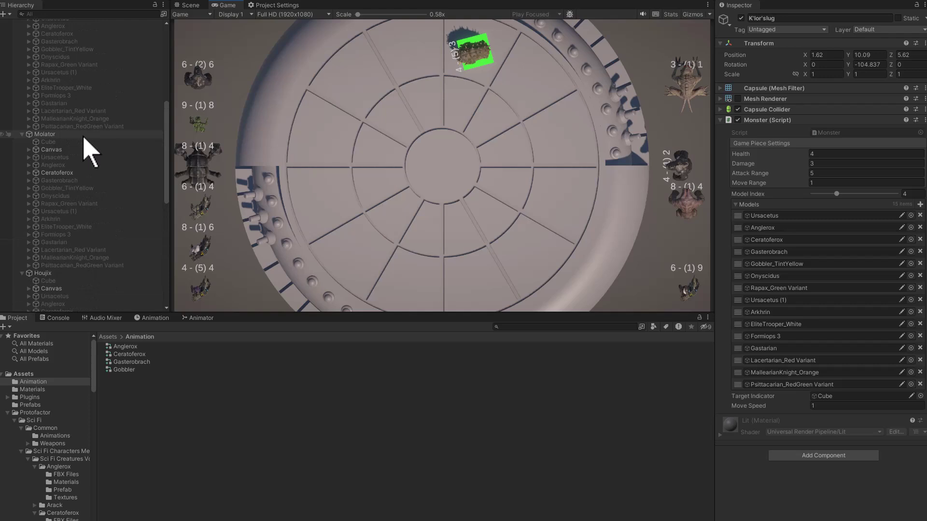